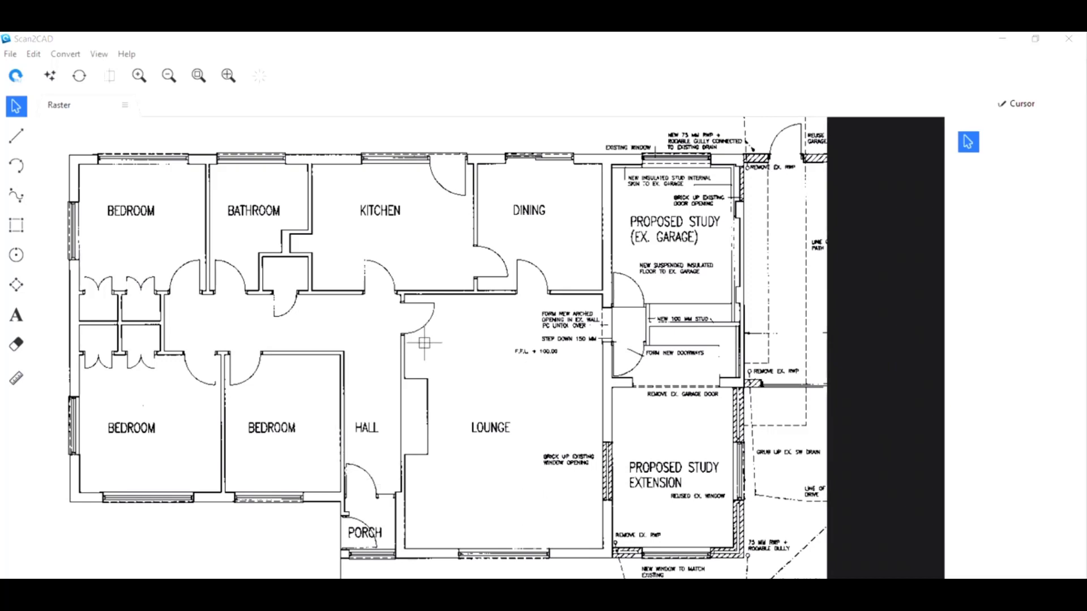
Clean the raster image by enabling the Smooth option and applying it.
{"action": "left_click", "coordinate": [50, 76]}
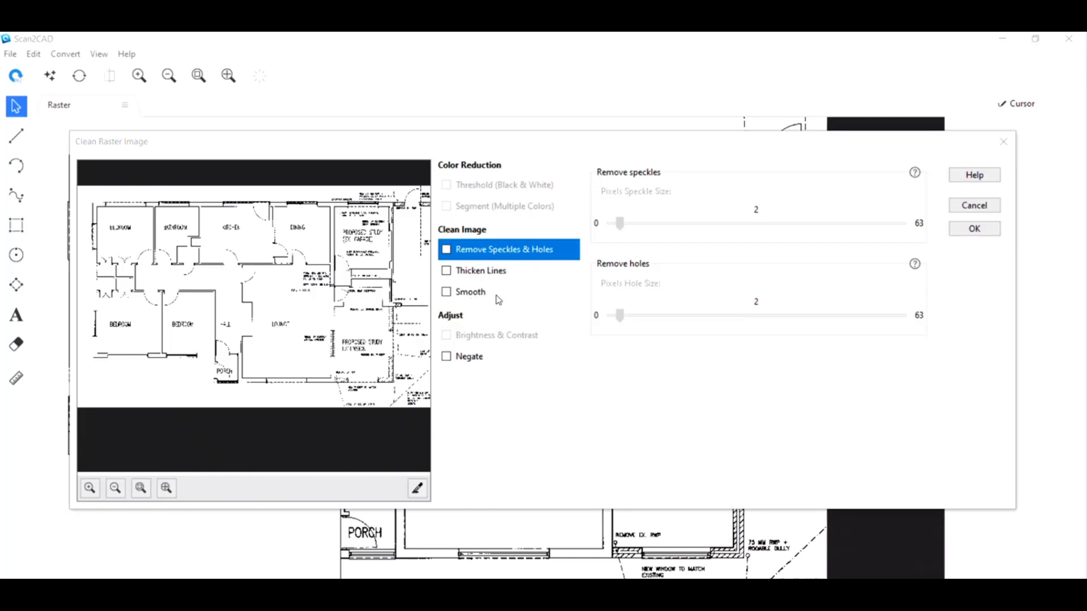
{"action": "scroll", "coordinate": [226, 365], "scroll_direction": "up", "scroll_amount": 3}
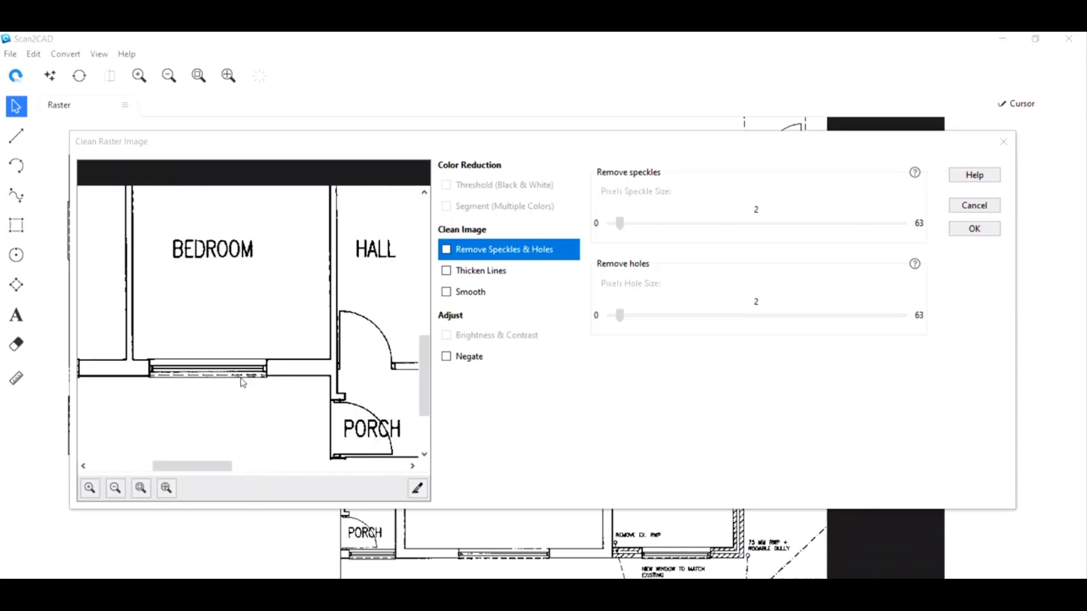
{"action": "scroll", "coordinate": [328, 317], "scroll_direction": "up", "scroll_amount": 1}
{"action": "scroll", "coordinate": [291, 402], "scroll_direction": "down", "scroll_amount": 2}
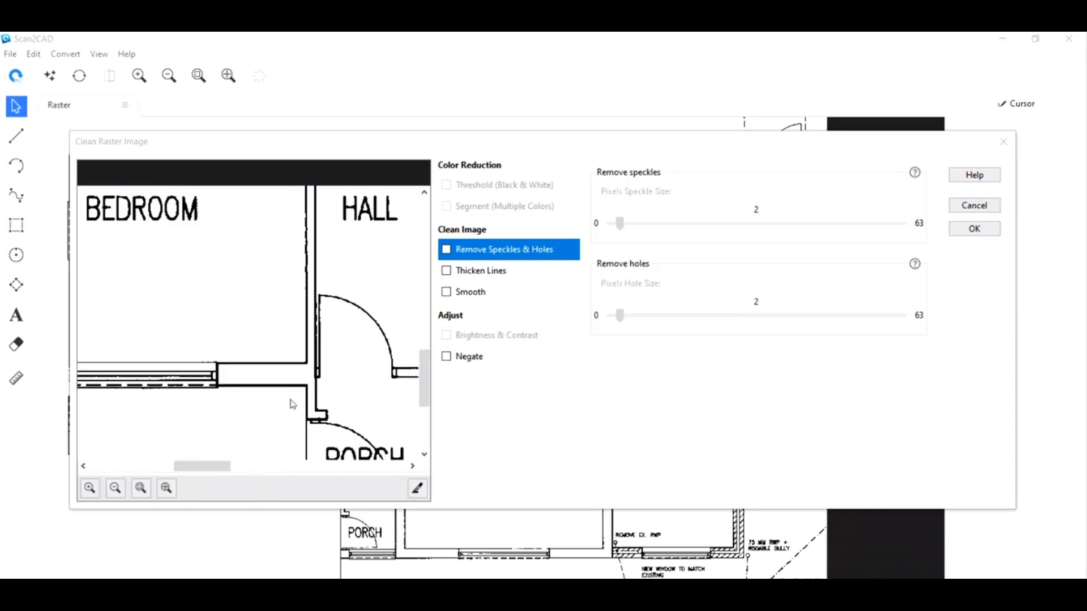
{"action": "scroll", "coordinate": [331, 343], "scroll_direction": "up", "scroll_amount": 1}
{"action": "scroll", "coordinate": [334, 343], "scroll_direction": "up", "scroll_amount": 1}
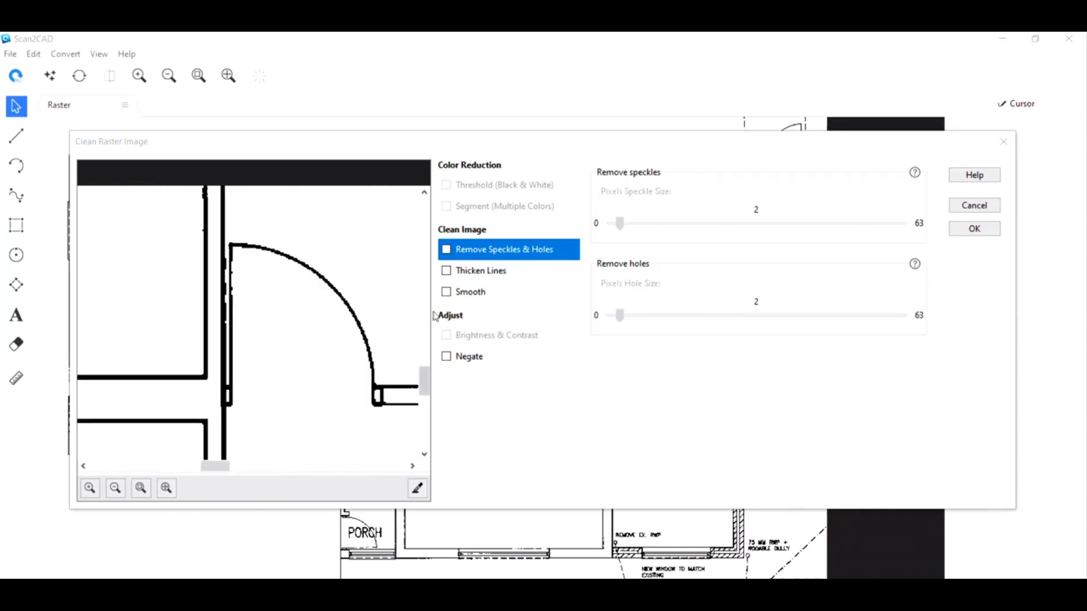
{"action": "left_click", "coordinate": [447, 293]}
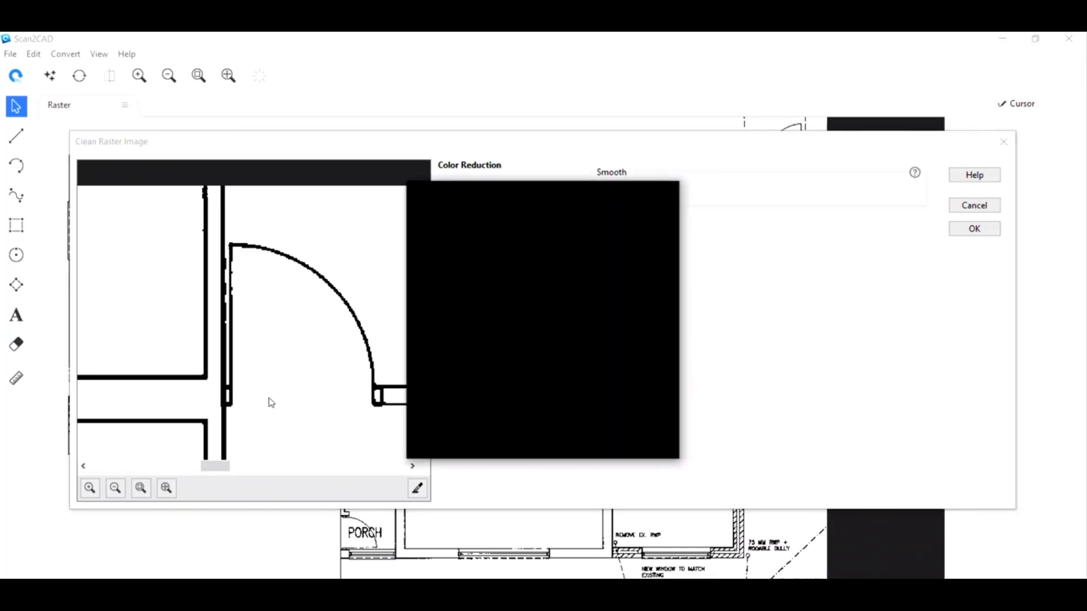
{"action": "scroll", "coordinate": [270, 402], "scroll_direction": "down", "scroll_amount": 4}
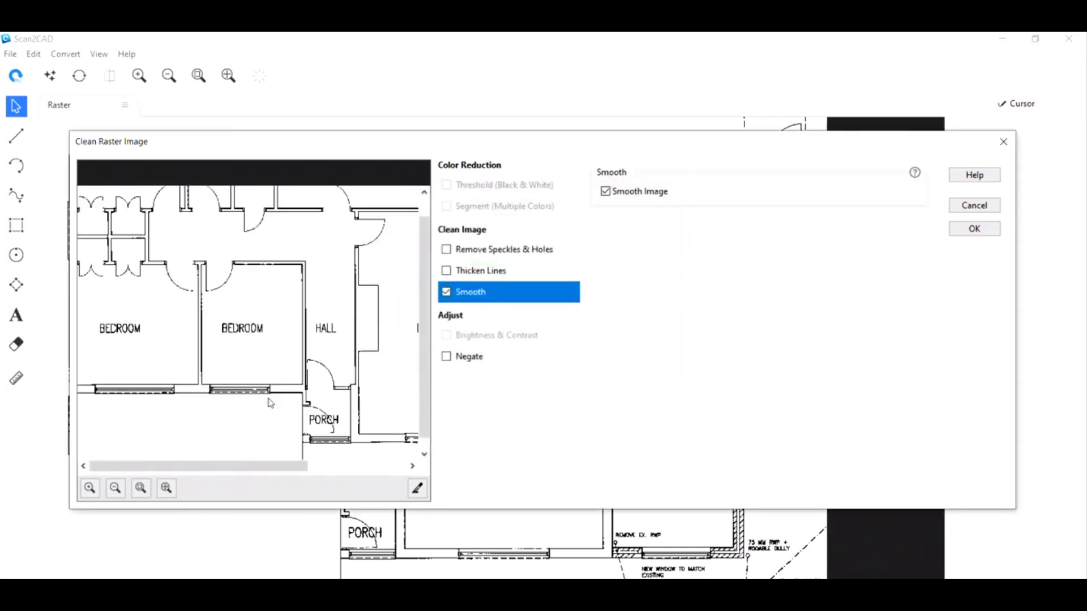
{"action": "scroll", "coordinate": [287, 323], "scroll_direction": "up", "scroll_amount": 3}
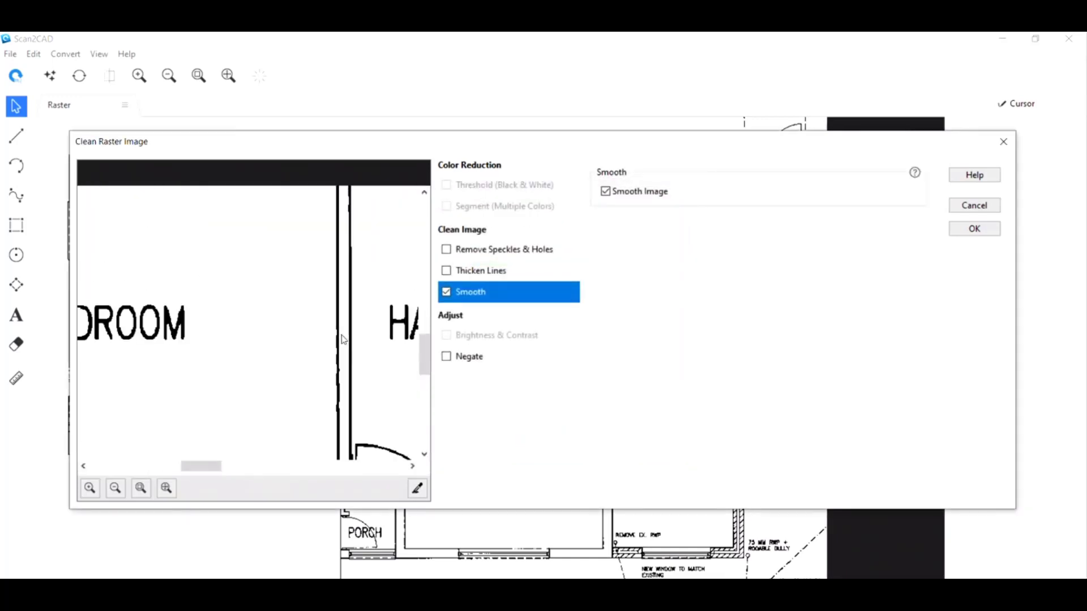
{"action": "scroll", "coordinate": [332, 405], "scroll_direction": "down", "scroll_amount": 4}
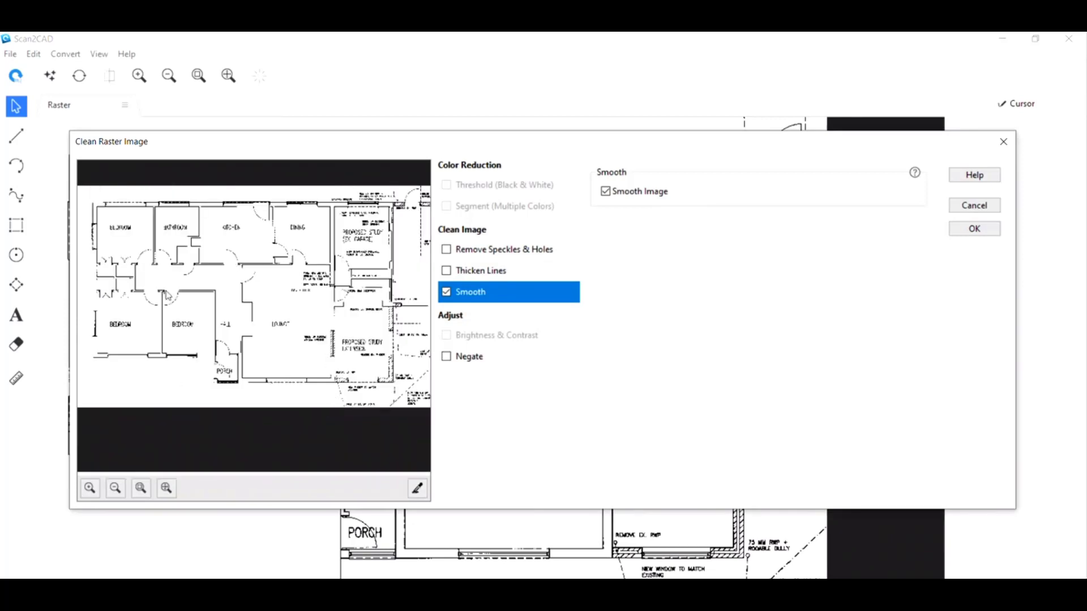
{"action": "left_click", "coordinate": [962, 232]}
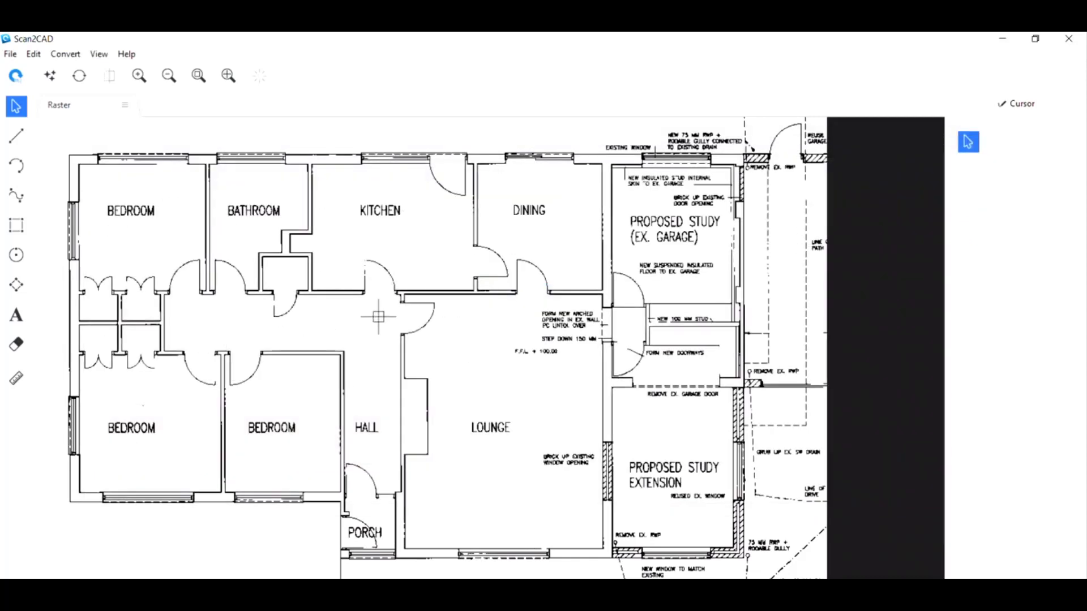
Open the raster conversion settings and choose the Vectorize and OCR option with the Technical method.
{"action": "left_click", "coordinate": [80, 77]}
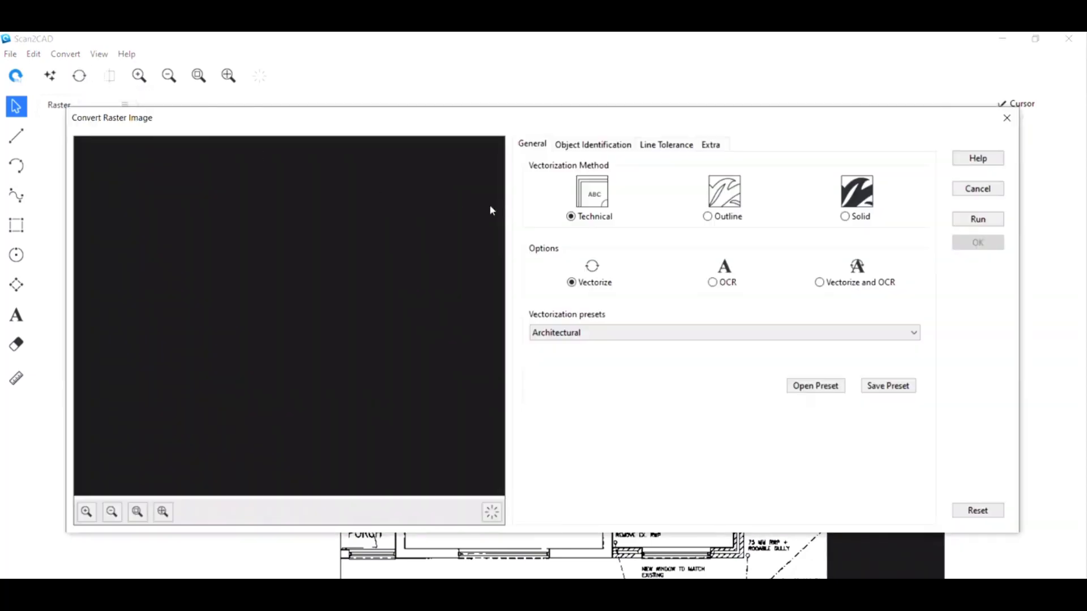
{"action": "mouse_move", "coordinate": [554, 126]}
{"action": "left_mouse_down"}
{"action": "mouse_move", "coordinate": [509, 564]}
{"action": "mouse_move", "coordinate": [517, 155]}
{"action": "mouse_move", "coordinate": [502, 509]}
{"action": "mouse_move", "coordinate": [553, 111]}
{"action": "mouse_move", "coordinate": [542, 119]}
{"action": "left_mouse_up"}
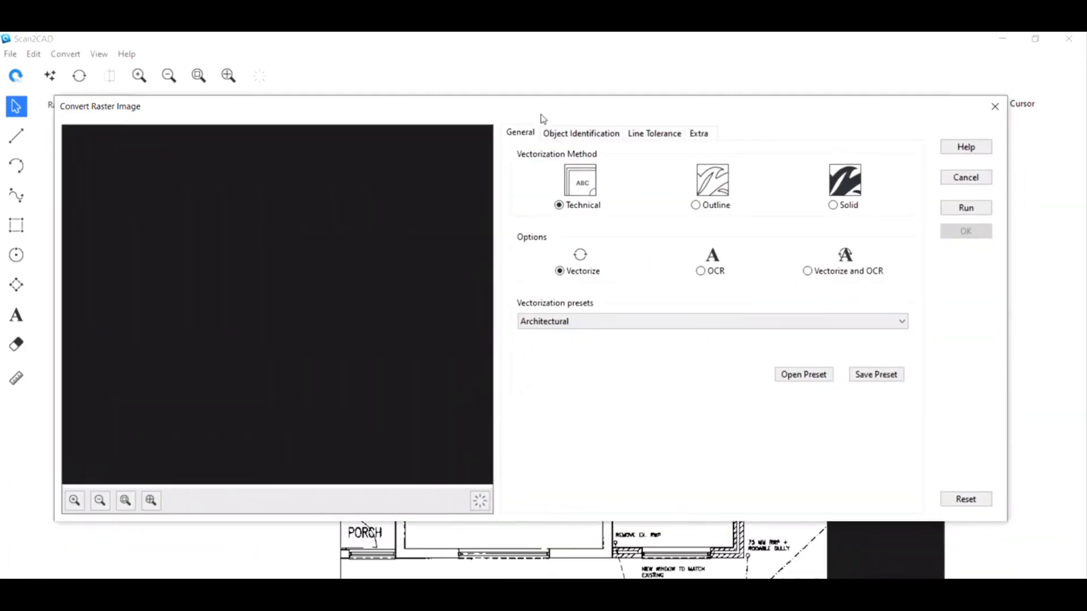
{"action": "left_click", "coordinate": [807, 272]}
Set the OCR maximum character size to 53 by sampling the height of the PROPOSED STUDY EXTENSION lettering.
{"action": "left_click", "coordinate": [701, 136]}
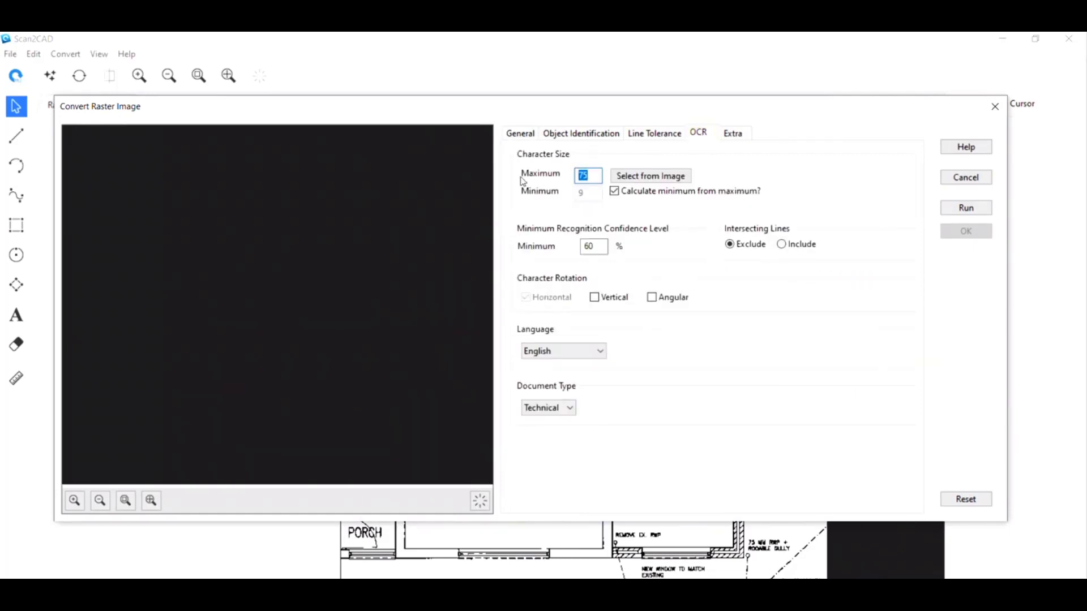
{"action": "left_click", "coordinate": [651, 177]}
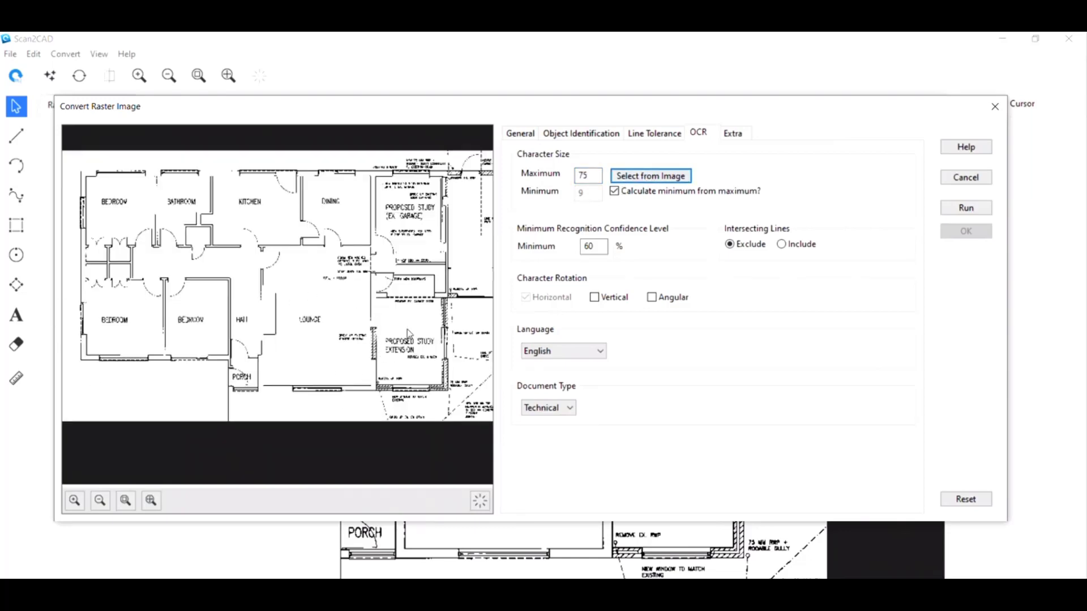
{"action": "scroll", "coordinate": [402, 343], "scroll_direction": "up", "scroll_amount": 2}
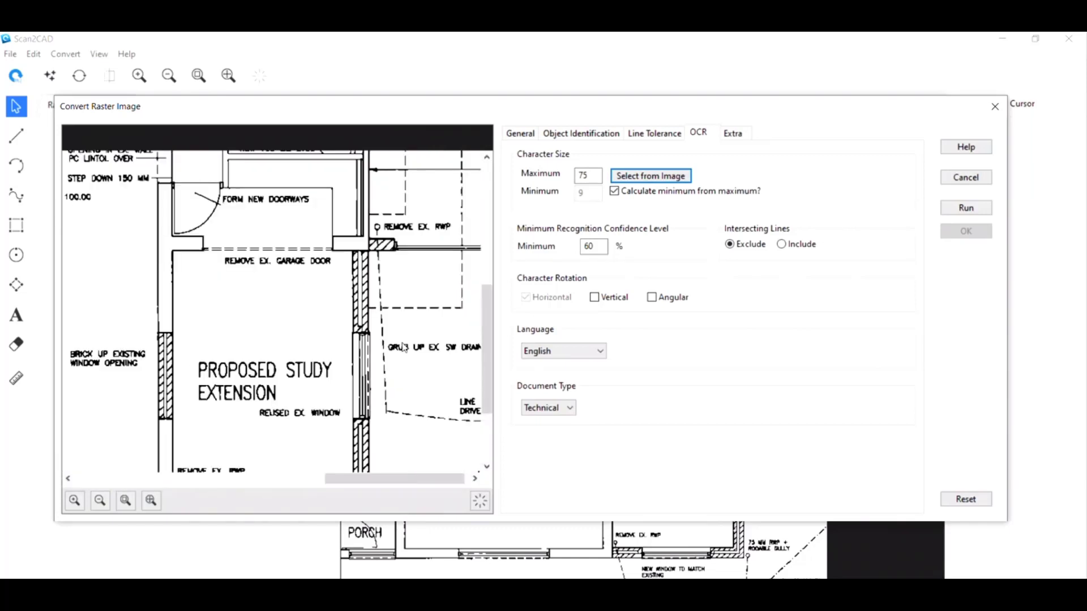
{"action": "scroll", "coordinate": [240, 368], "scroll_direction": "up", "scroll_amount": 1}
{"action": "scroll", "coordinate": [260, 329], "scroll_direction": "up", "scroll_amount": 1}
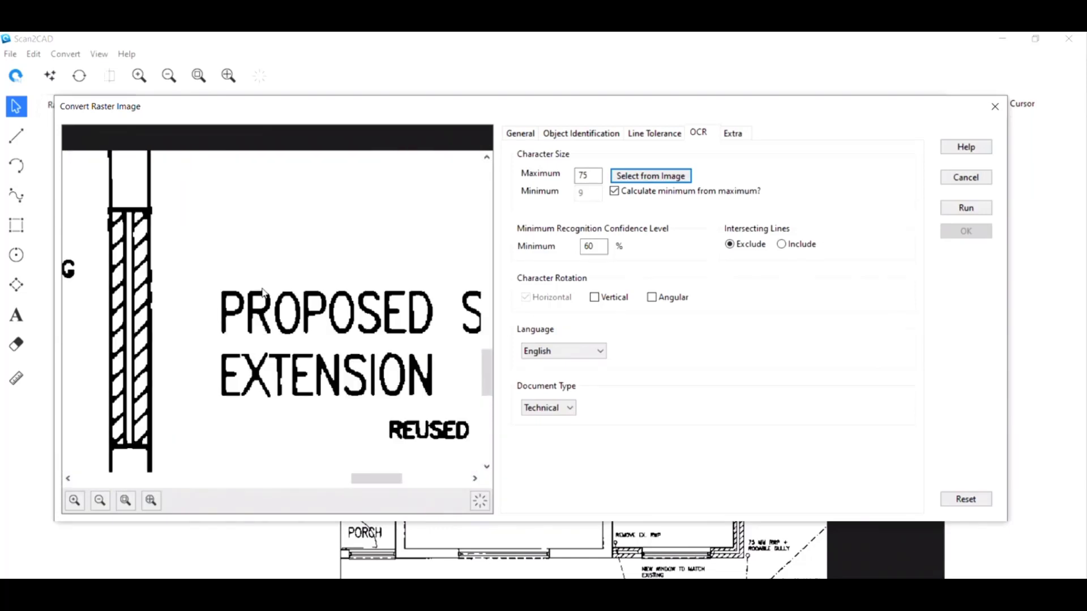
{"action": "left_click_drag", "start_coordinate": [261, 288], "coordinate": [264, 343]}
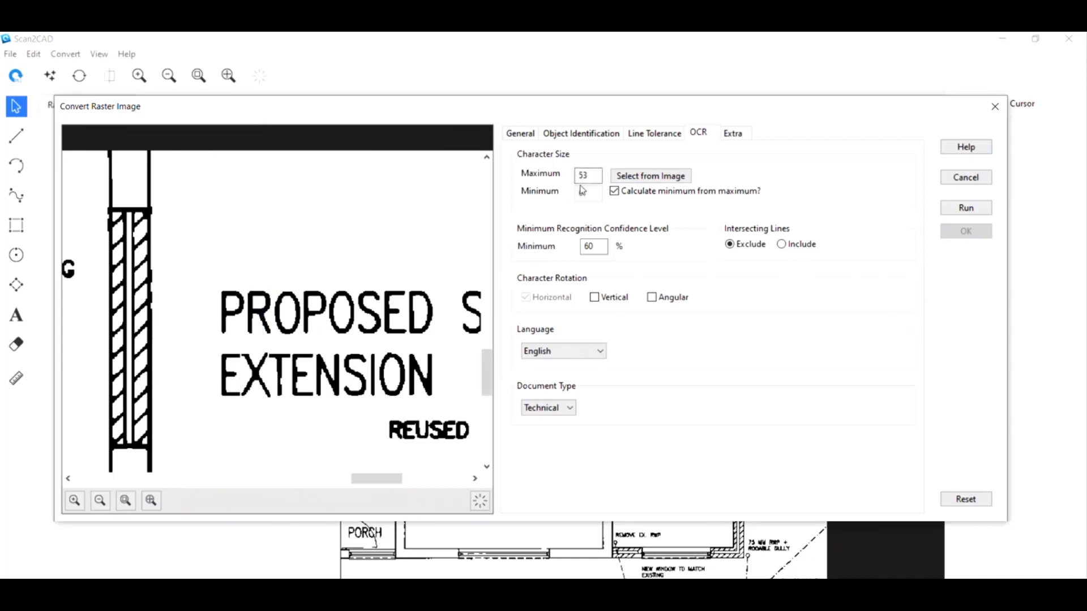
{"action": "scroll", "coordinate": [260, 390], "scroll_direction": "down", "scroll_amount": 3}
{"action": "scroll", "coordinate": [260, 390], "scroll_direction": "down", "scroll_amount": 2}
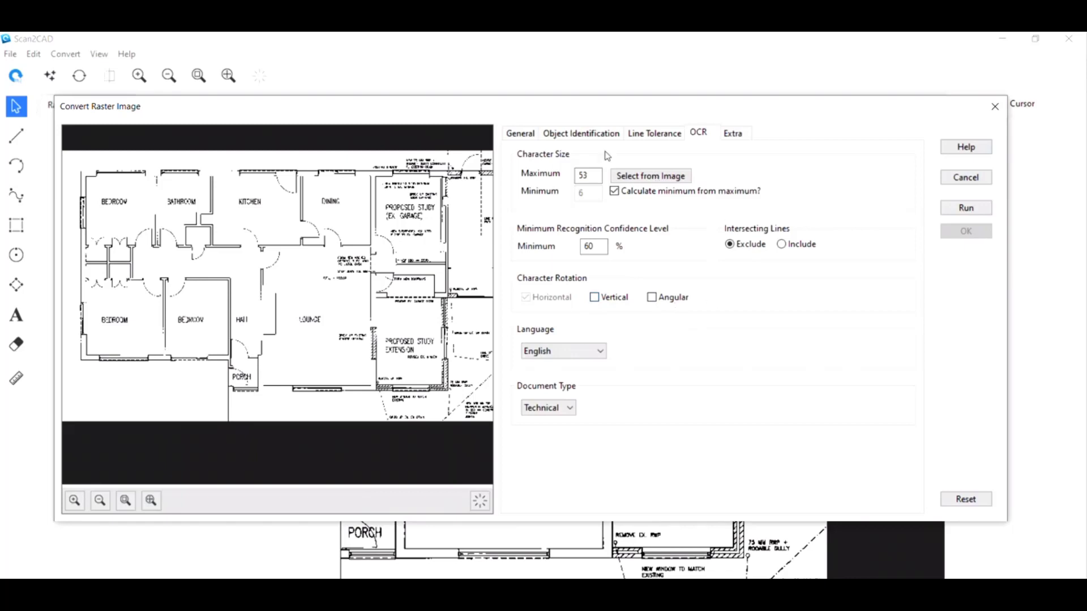
Run the Architectural vectorization with OCR and accept the converted result.
{"action": "left_click", "coordinate": [520, 136]}
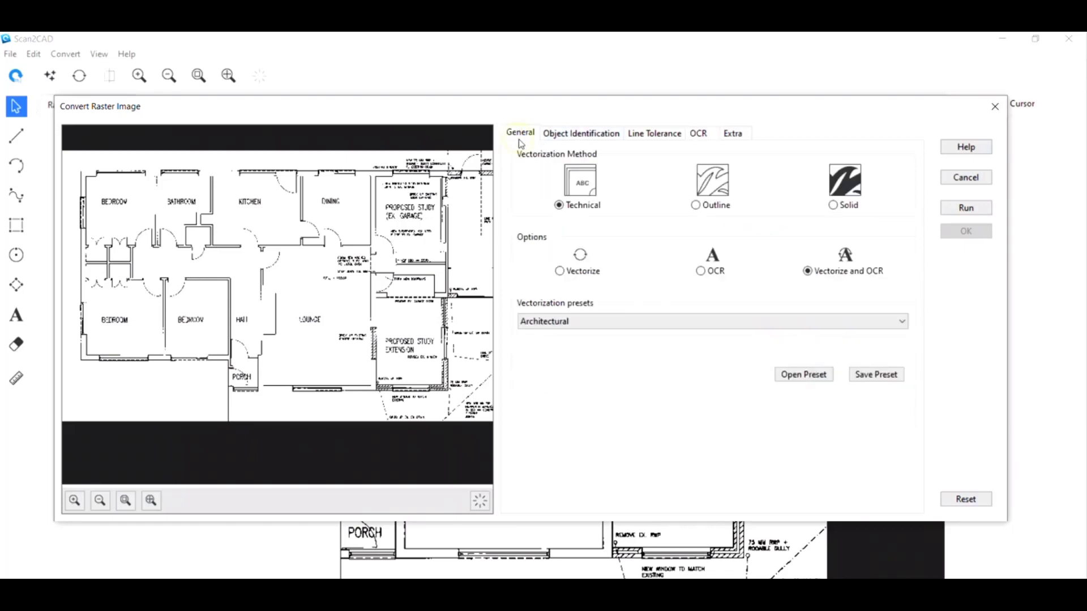
{"action": "left_click", "coordinate": [971, 208]}
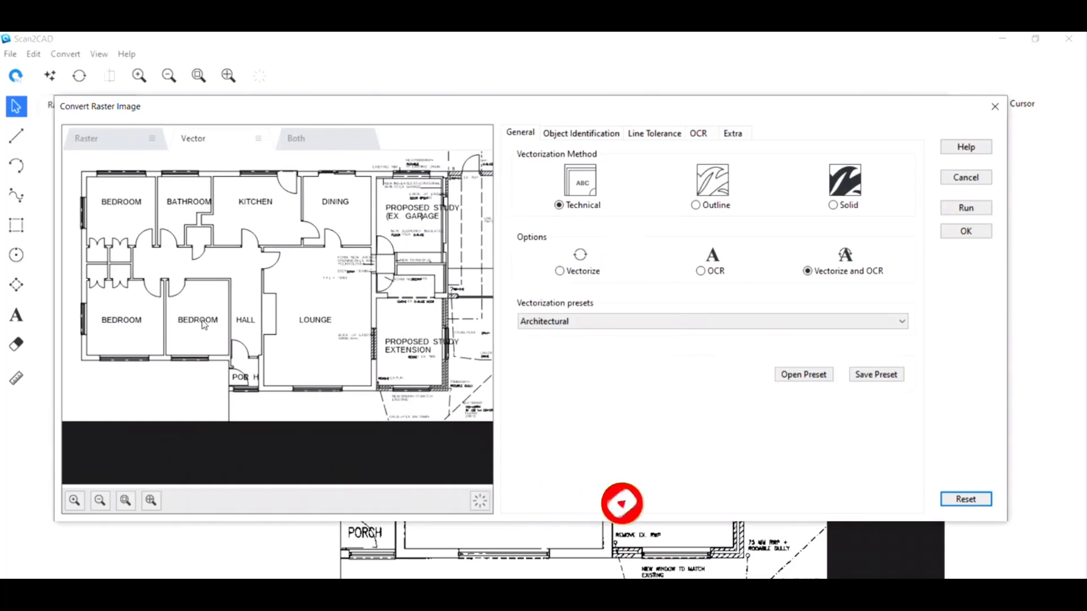
{"action": "scroll", "coordinate": [203, 324], "scroll_direction": "up", "scroll_amount": 2}
{"action": "scroll", "coordinate": [338, 339], "scroll_direction": "up", "scroll_amount": 1}
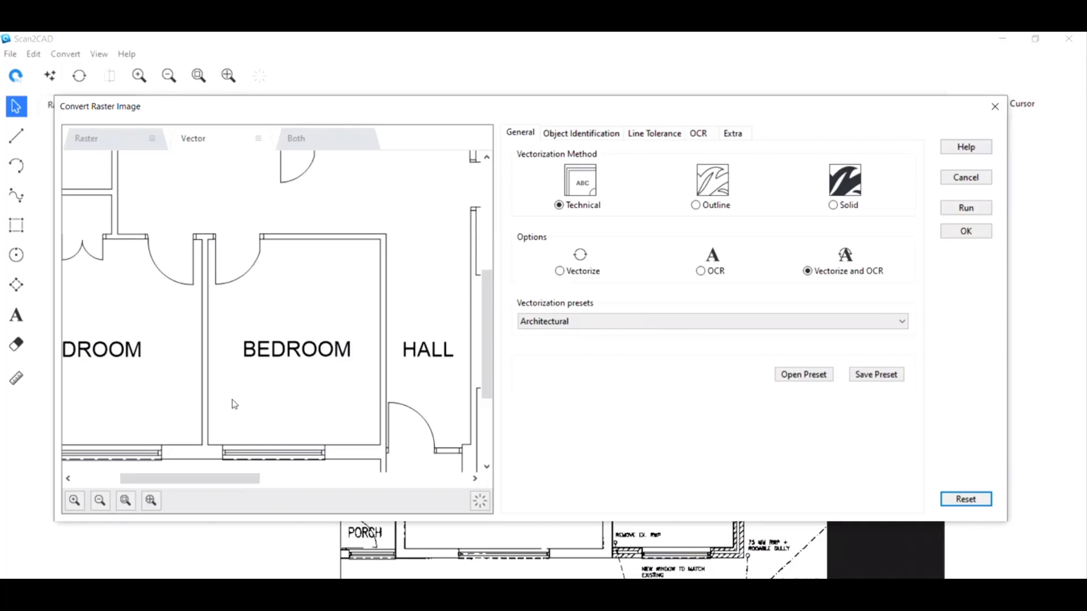
{"action": "scroll", "coordinate": [235, 404], "scroll_direction": "down", "scroll_amount": 4}
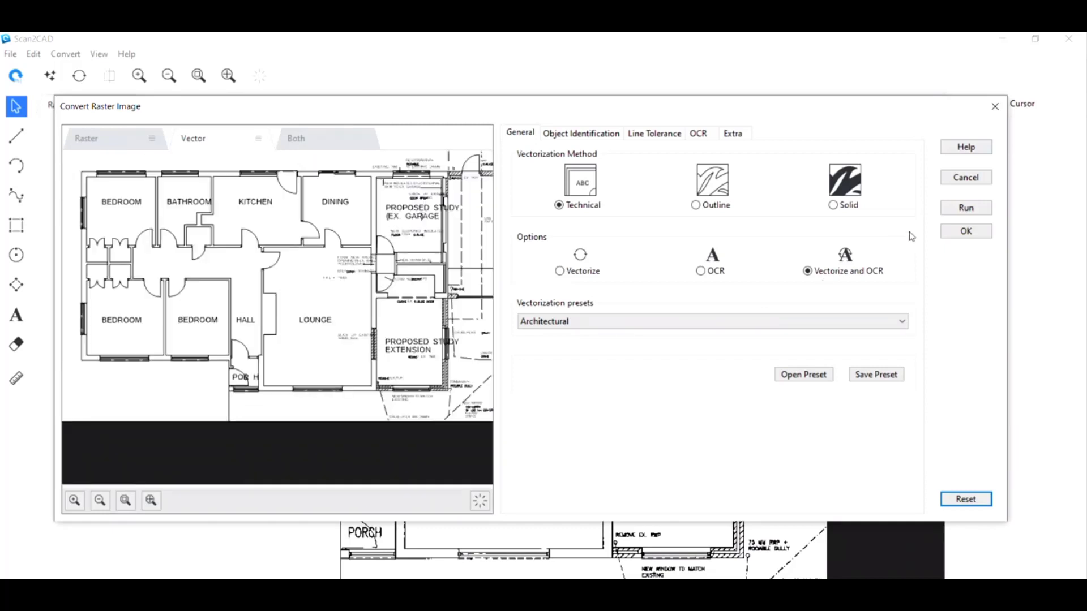
{"action": "left_click", "coordinate": [966, 231]}
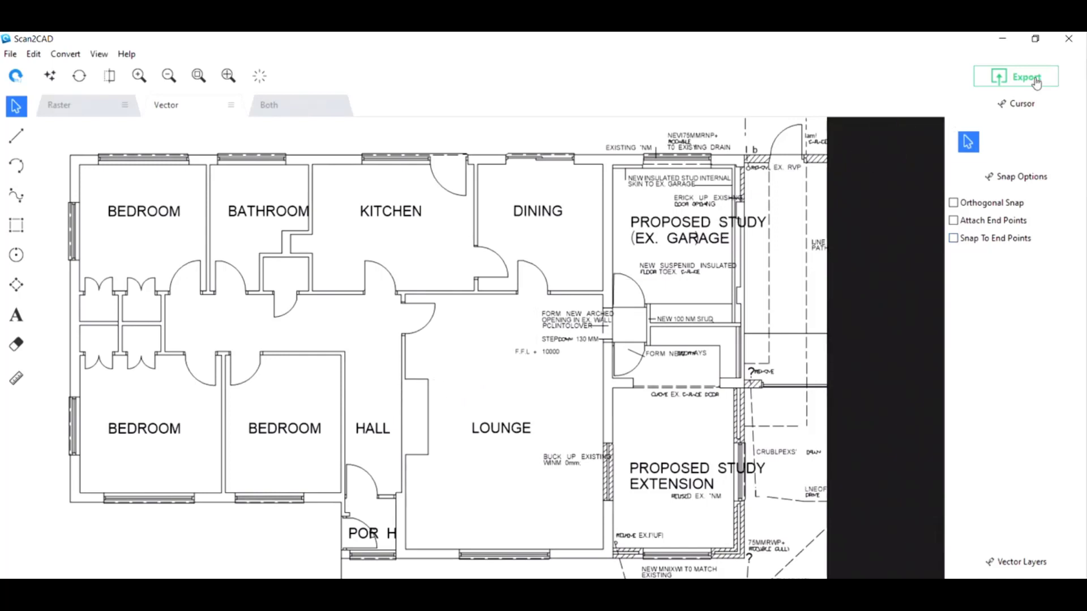
Export the vectors as a DXF (R14 and later) file named Converted File, converting black vectors to white.
{"action": "left_click", "coordinate": [1036, 82]}
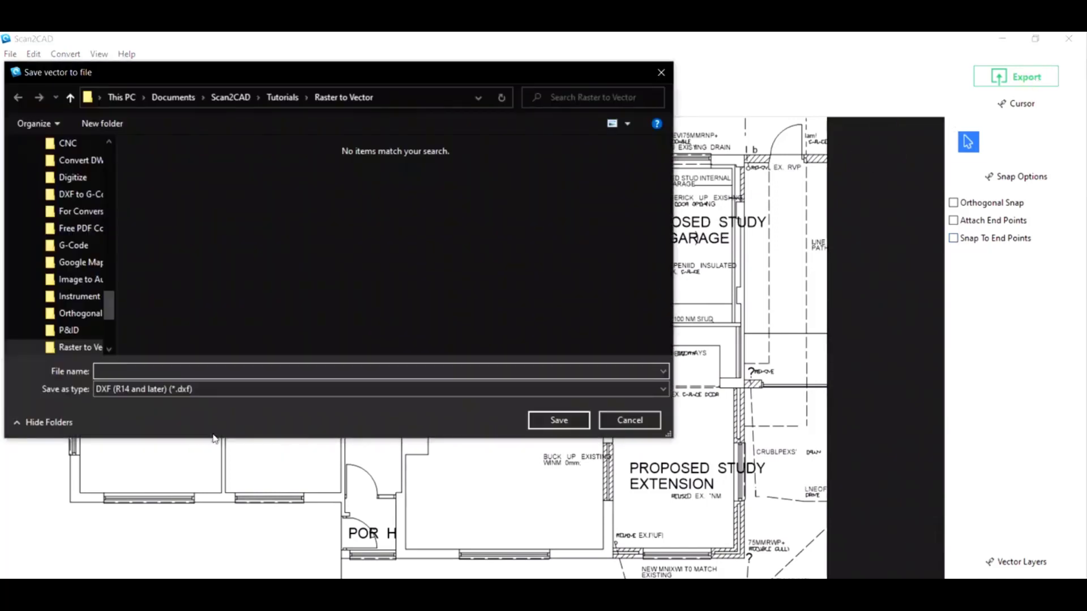
{"action": "left_click", "coordinate": [191, 391]}
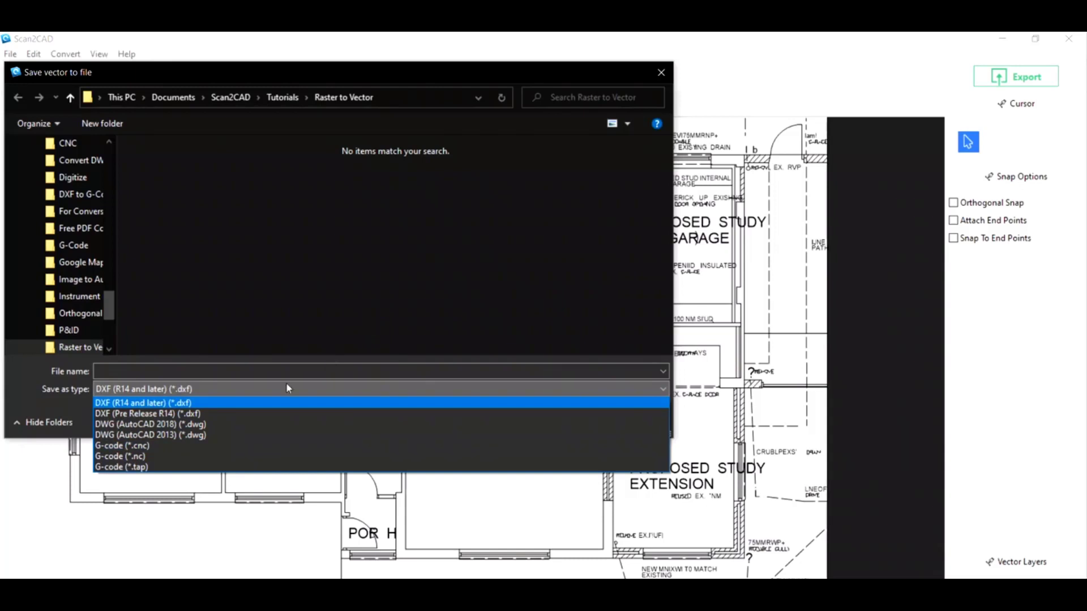
{"action": "left_click", "coordinate": [310, 304]}
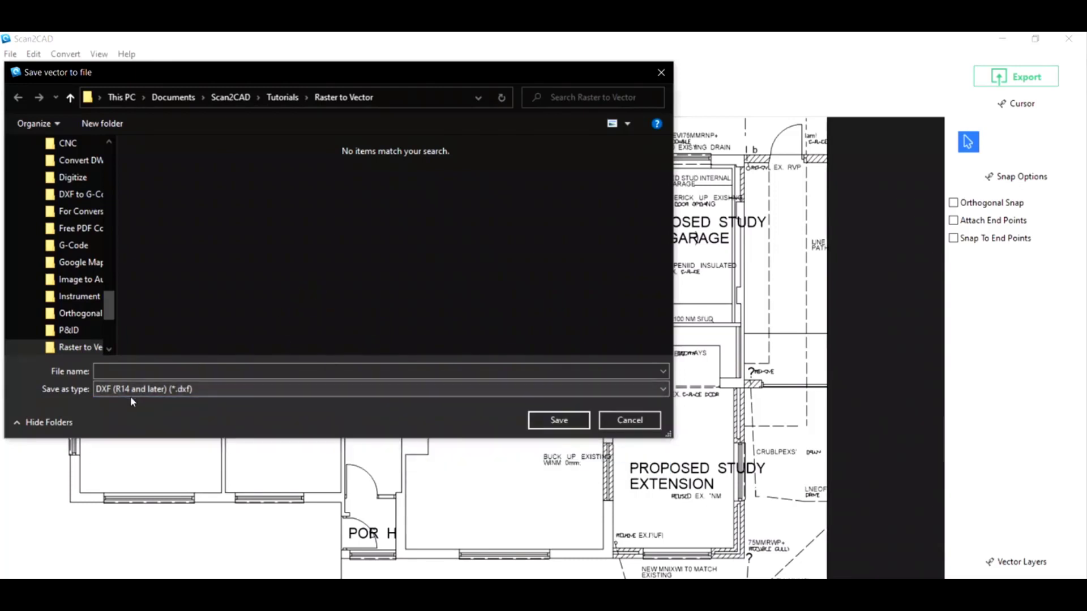
{"action": "left_click", "coordinate": [124, 372]}
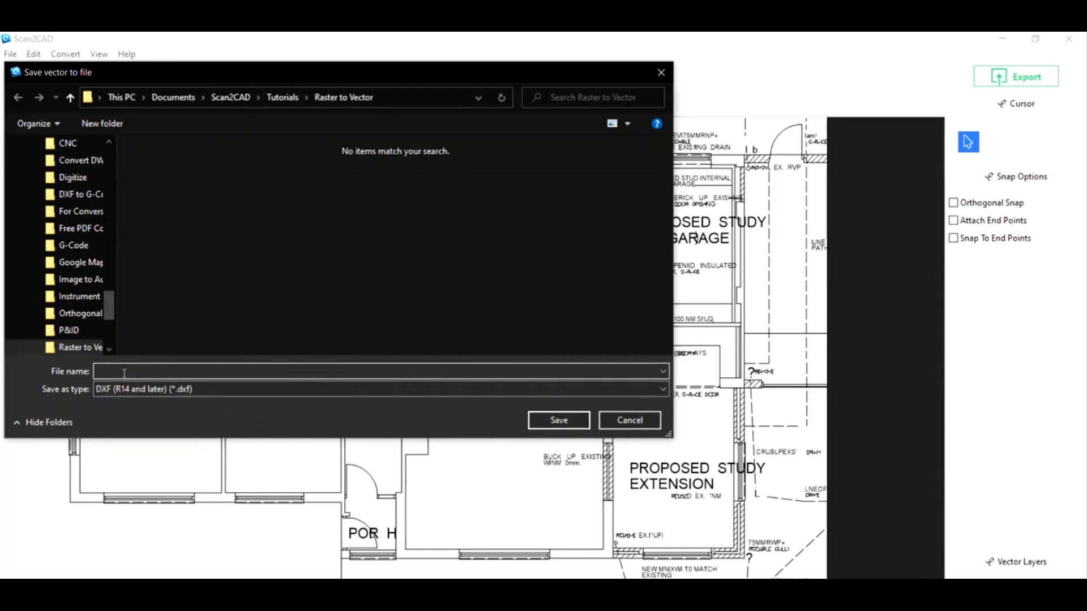
{"action": "type", "text": "Converted File"}
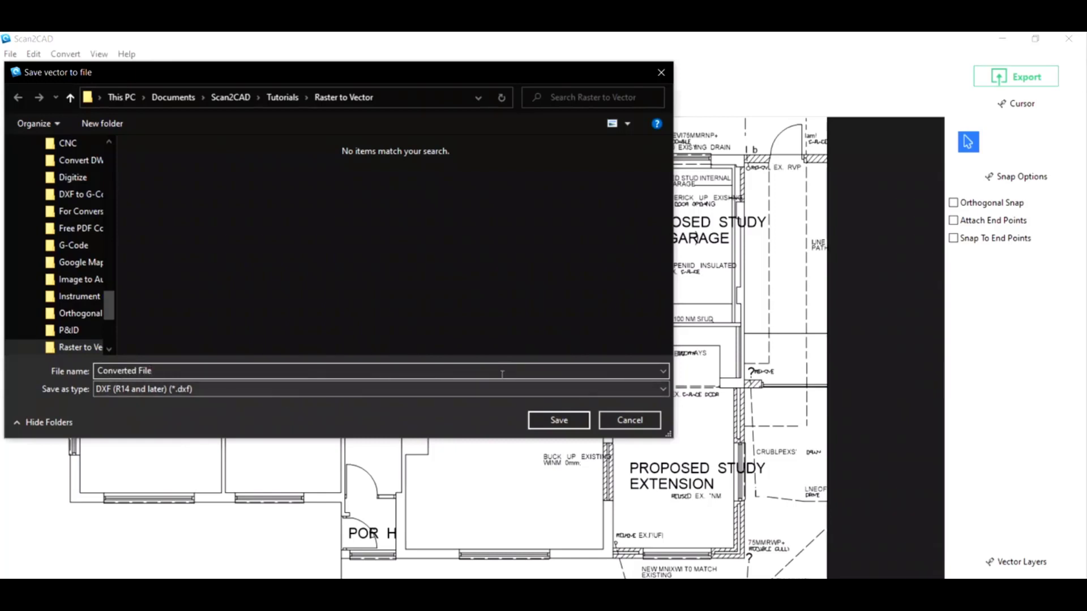
{"action": "left_click", "coordinate": [558, 419]}
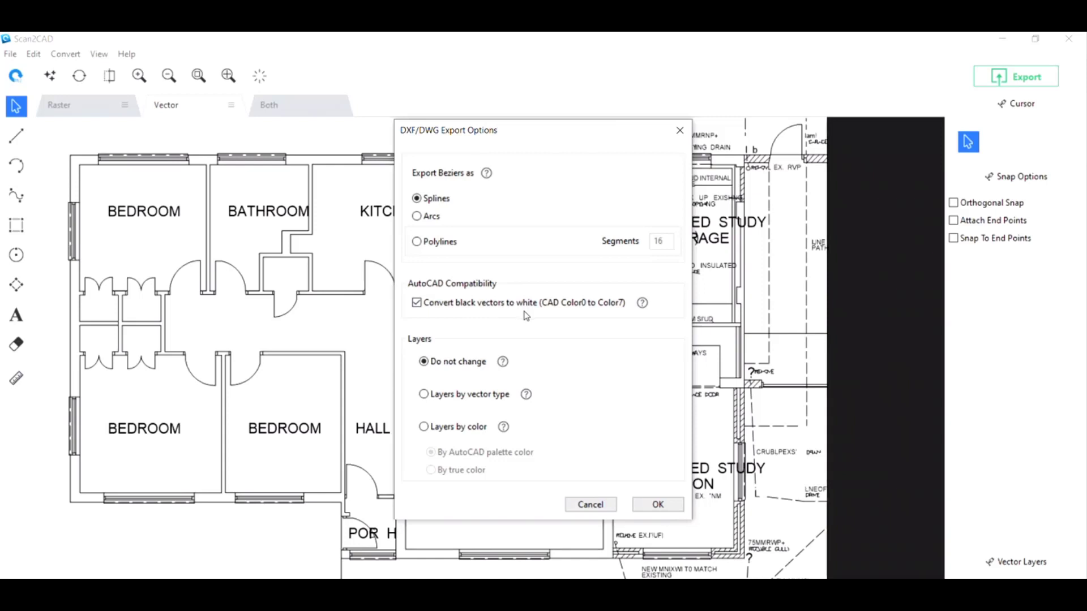
{"action": "left_click", "coordinate": [418, 305]}
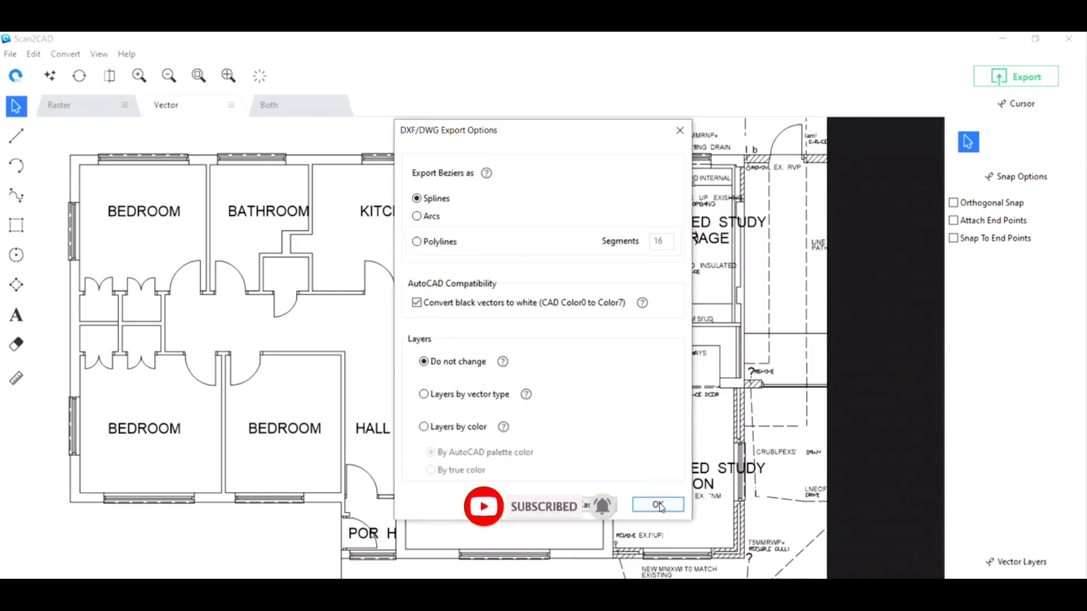
{"action": "left_click", "coordinate": [658, 504]}
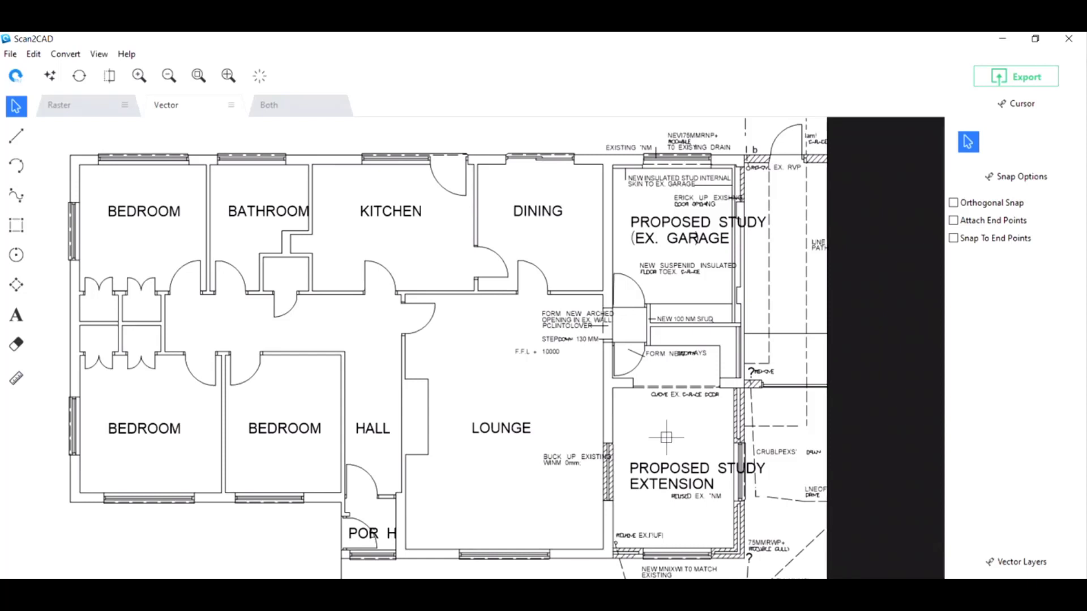
Switch the display back to the raster view.
{"action": "left_click", "coordinate": [77, 114]}
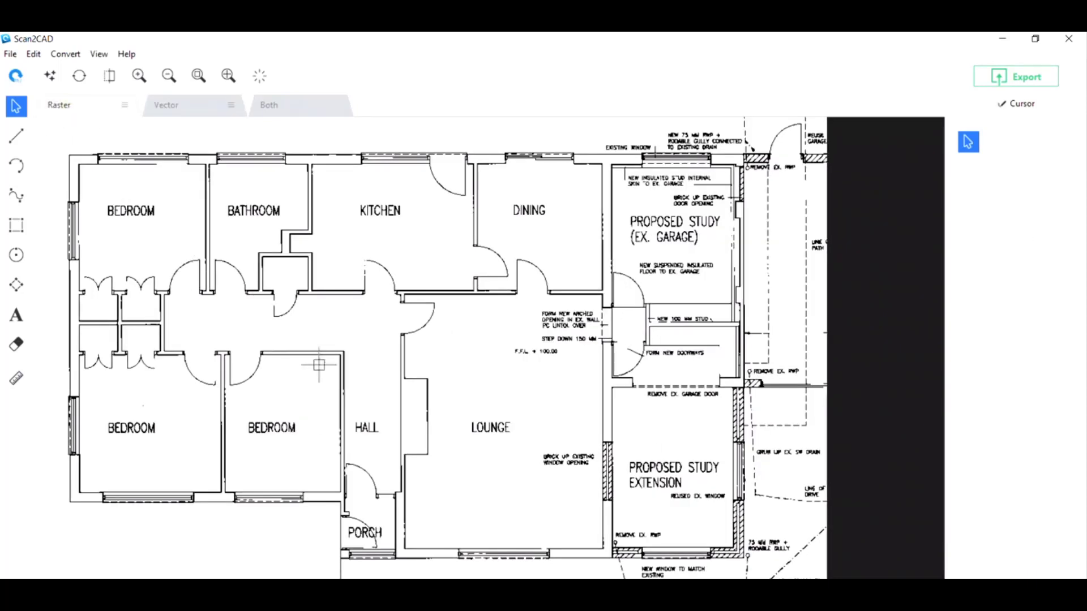